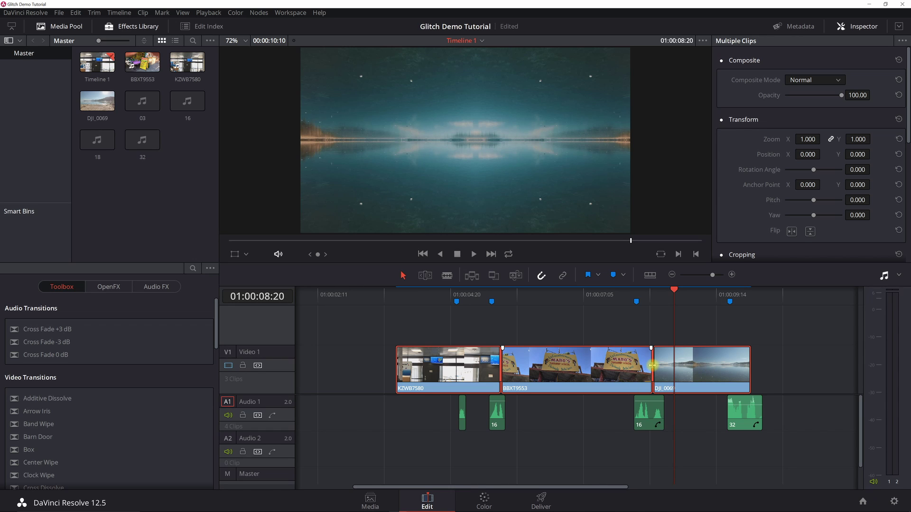
# Add 2-frame cross dissolves between the three clips and move the playhead to 01:00:09:01
pyautogui.hotkey('ctrl', 't')
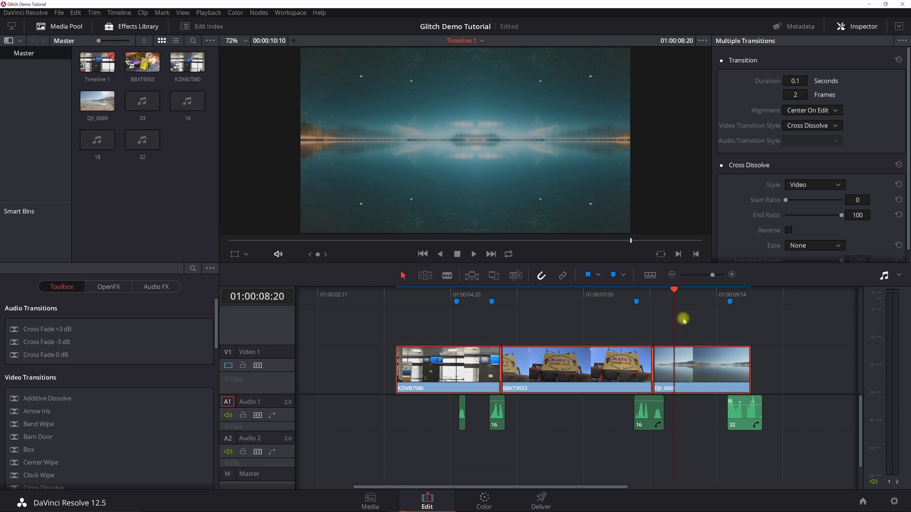
pyautogui.click(685, 302)
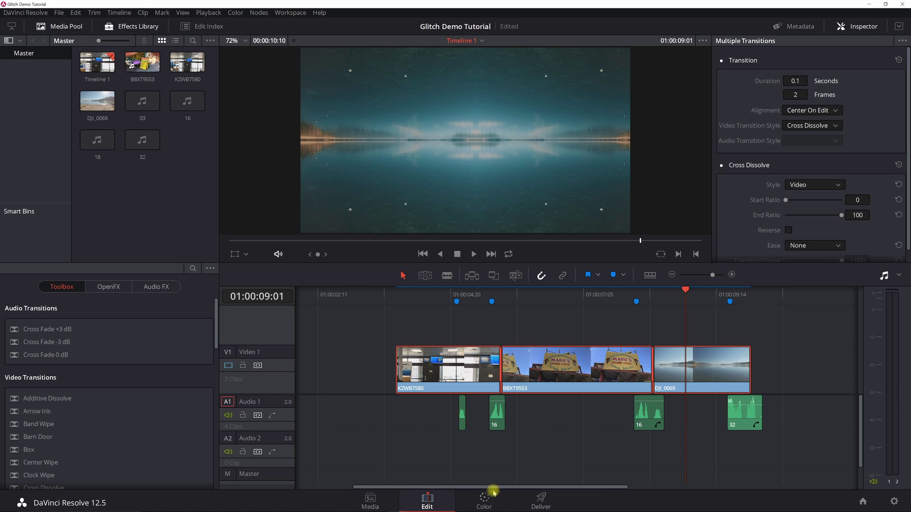
# On the Color page, select the third clip's 03 Scanlines node, browse OpenFX, and show its settings
pyautogui.click(484, 502)
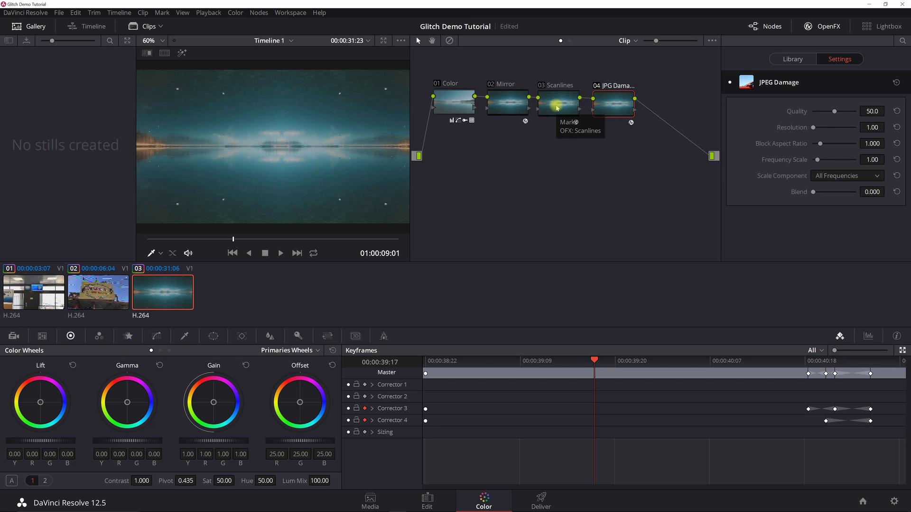
pyautogui.click(556, 107)
pyautogui.click(788, 59)
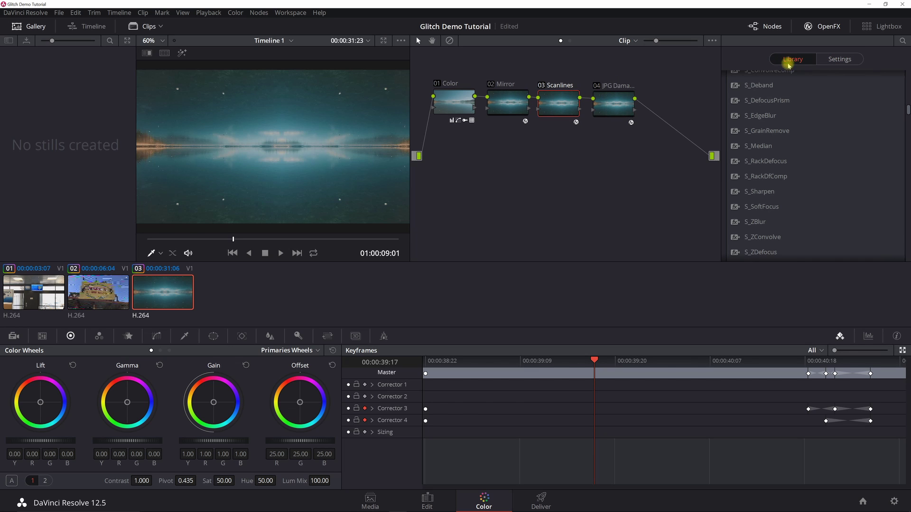
pyautogui.scroll(-10, 793, 137)
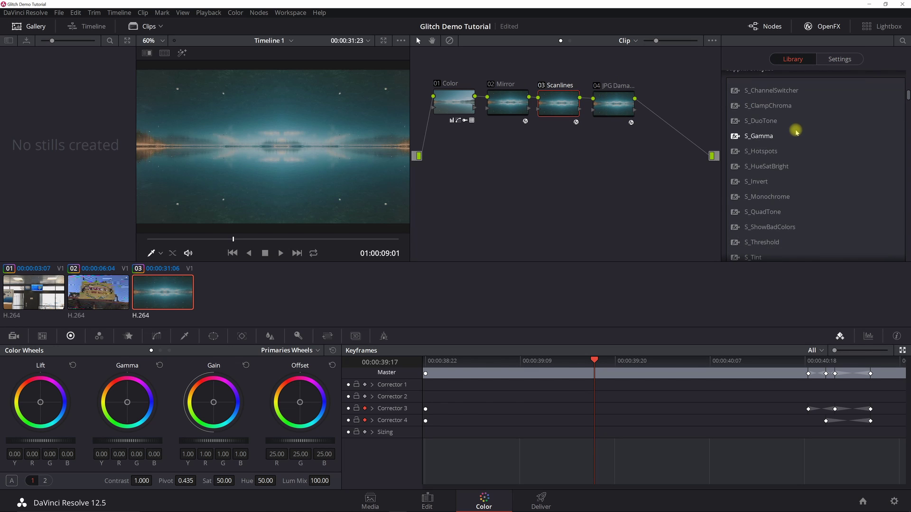
pyautogui.scroll(5, 796, 131)
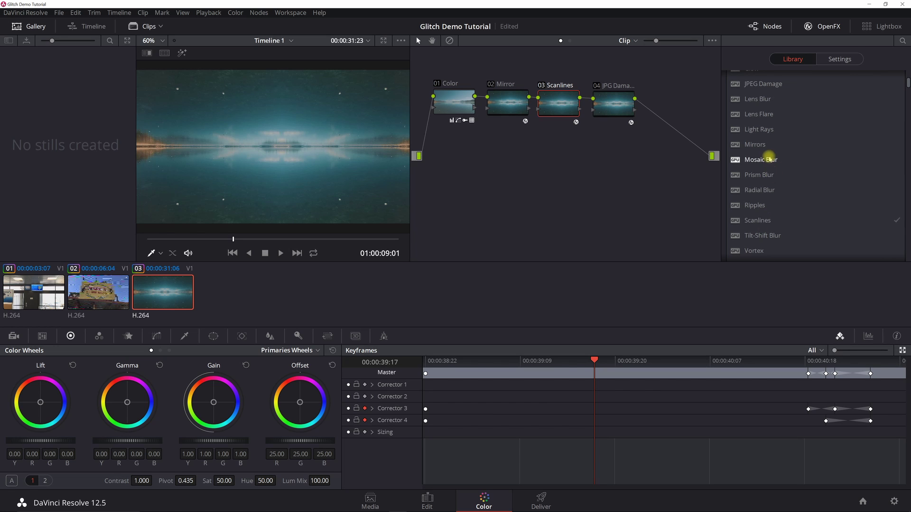
pyautogui.scroll(3, 768, 125)
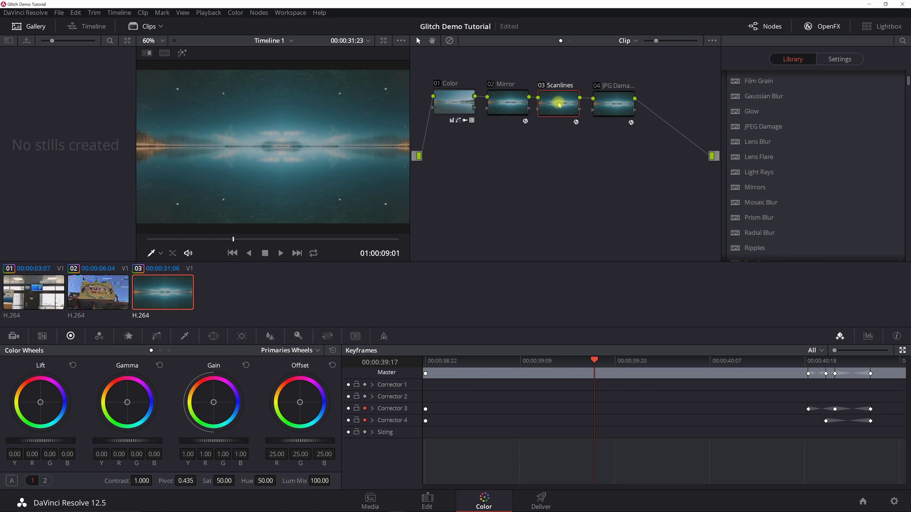
pyautogui.click(561, 111)
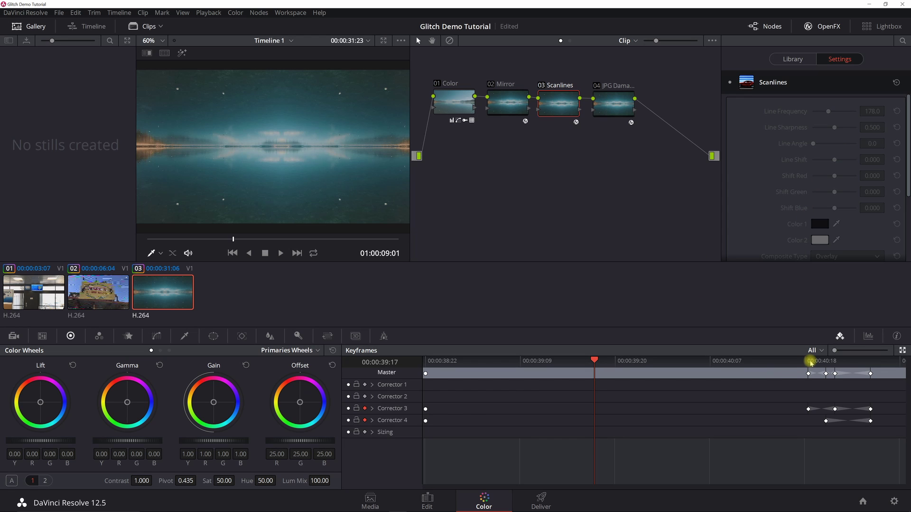
# Compare the Scanlines keyframes at 40:17, 41:00 and 40:20, ending back at 40:17
pyautogui.click(809, 362)
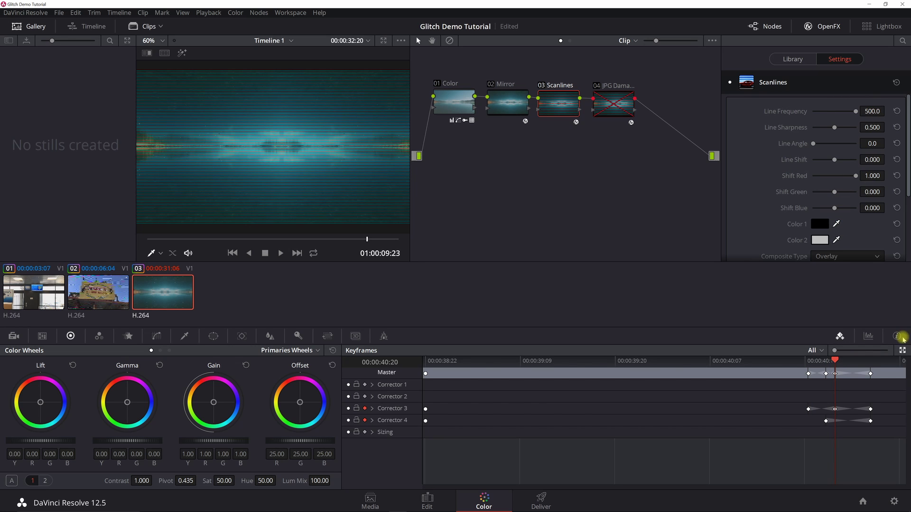
pyautogui.click(871, 363)
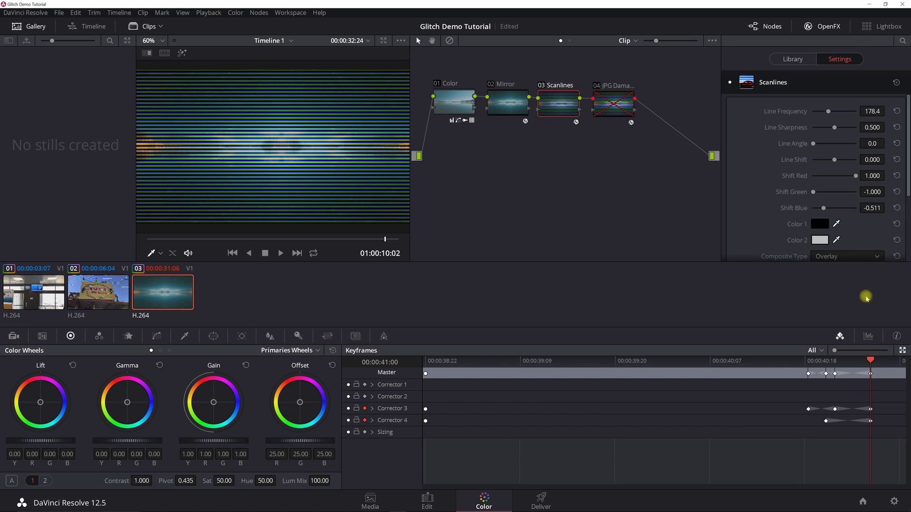
pyautogui.click(835, 365)
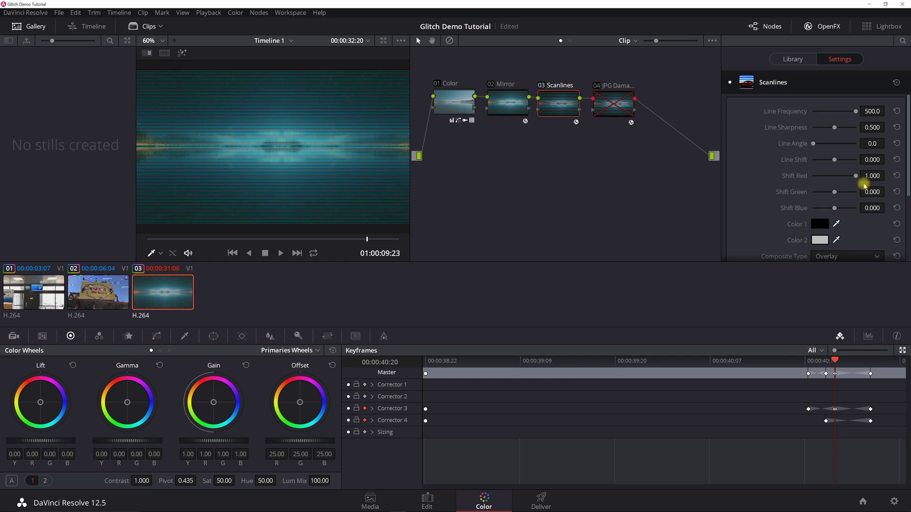
pyautogui.click(808, 361)
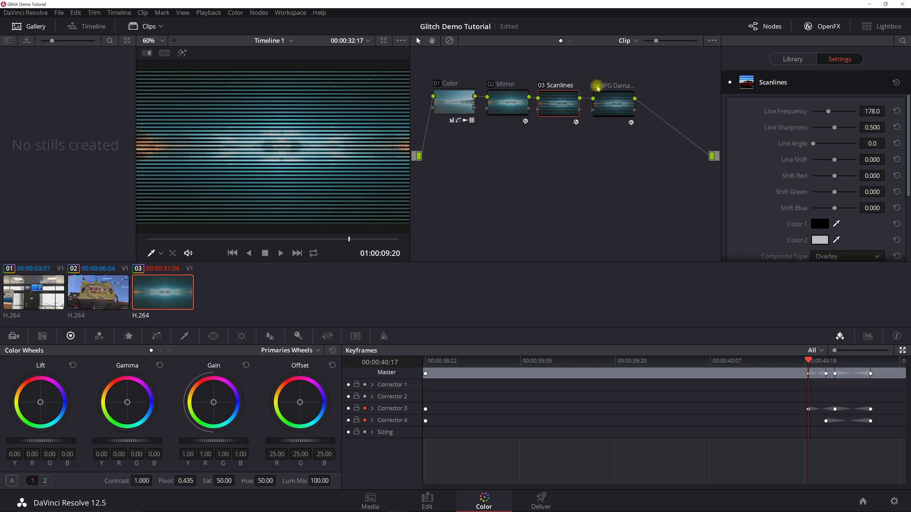
# Review the 04 JPG Damage node's settings, then switch to the first airport clip
pyautogui.click(613, 100)
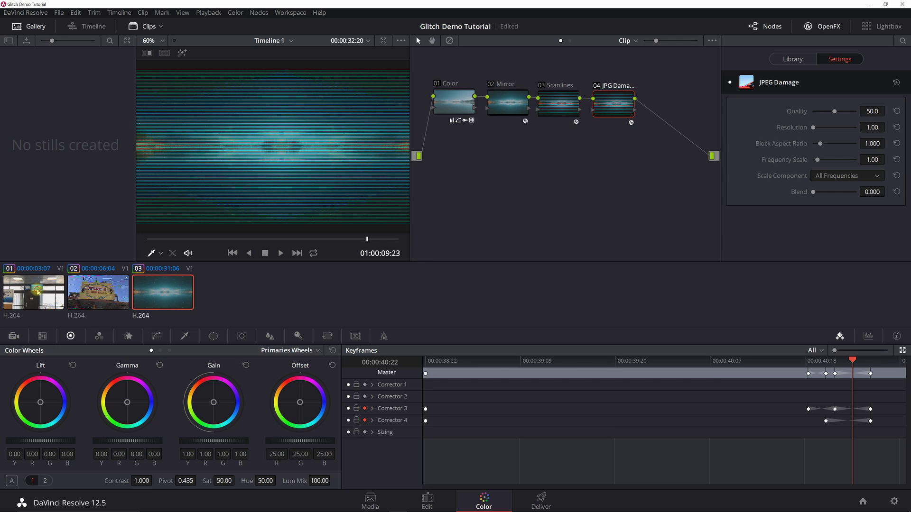
pyautogui.click(38, 291)
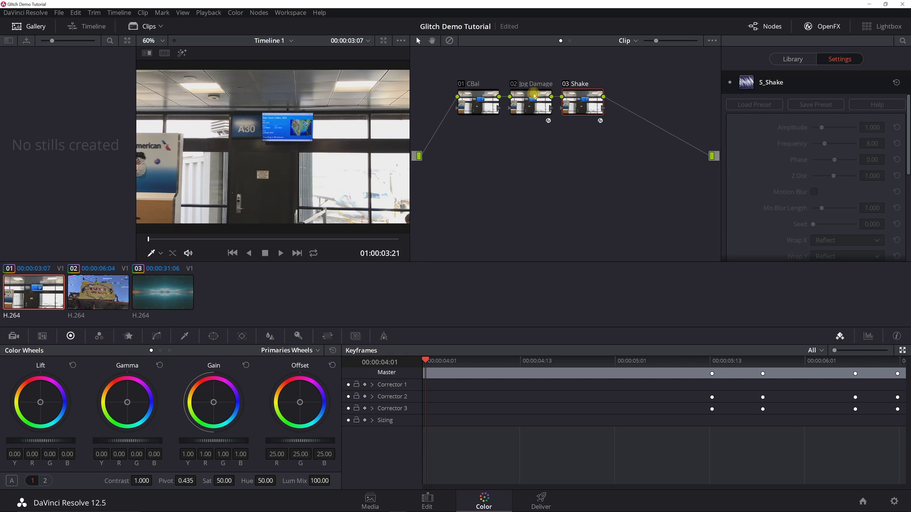
# Compare the first clip's Jpg Damage and Shake node settings
pyautogui.click(534, 94)
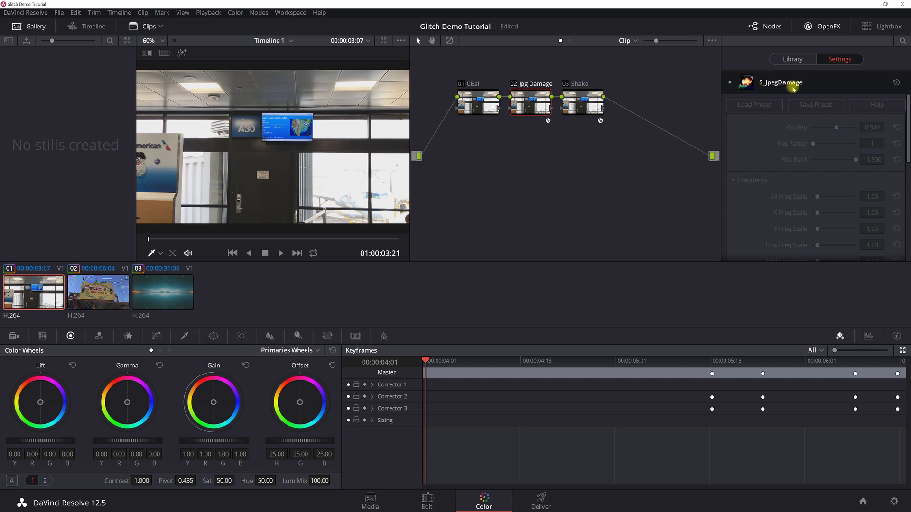
pyautogui.click(582, 94)
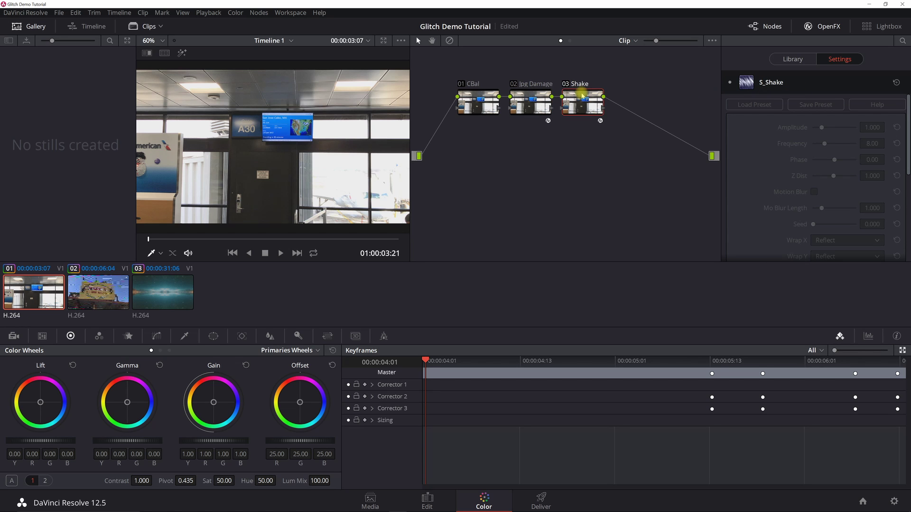
pyautogui.click(531, 97)
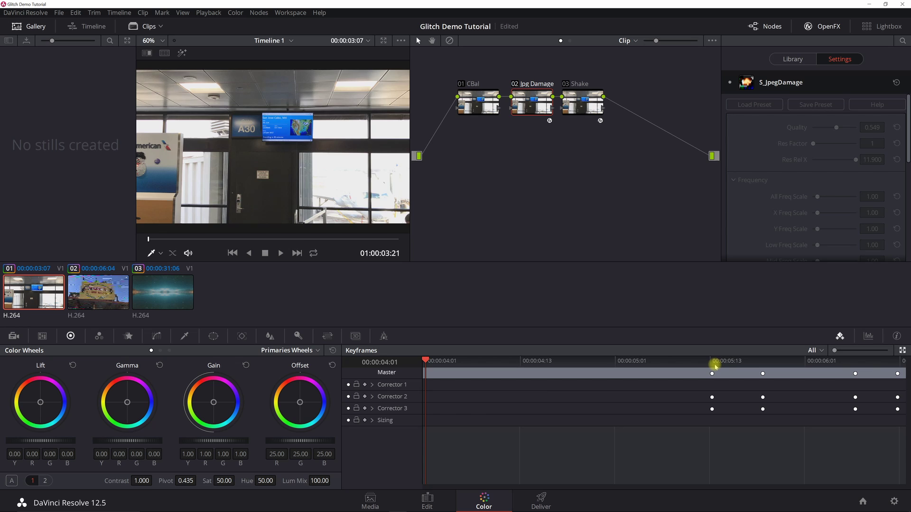
# At the 00:00:05:11 keyframe, scroll the S_JpegDamage settings down to the Errors section
pyautogui.click(712, 361)
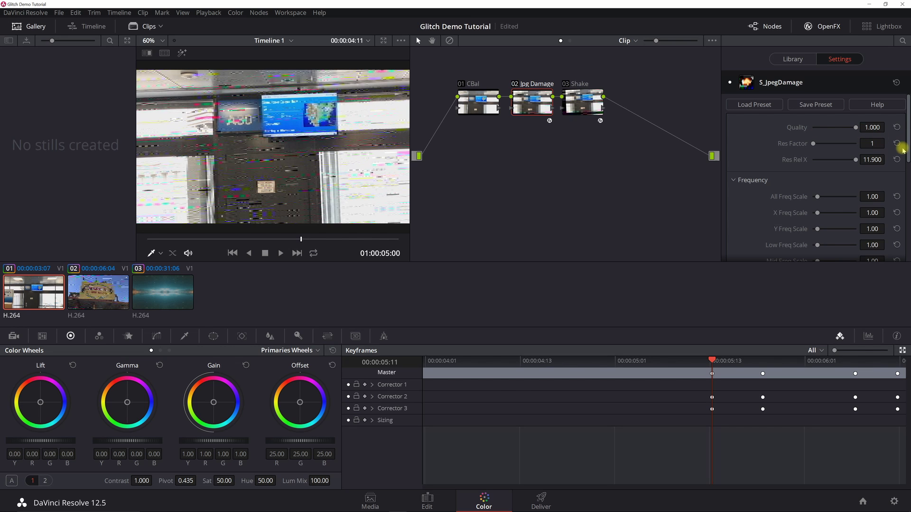
pyautogui.moveTo(907, 144); pyautogui.dragTo(906, 157)
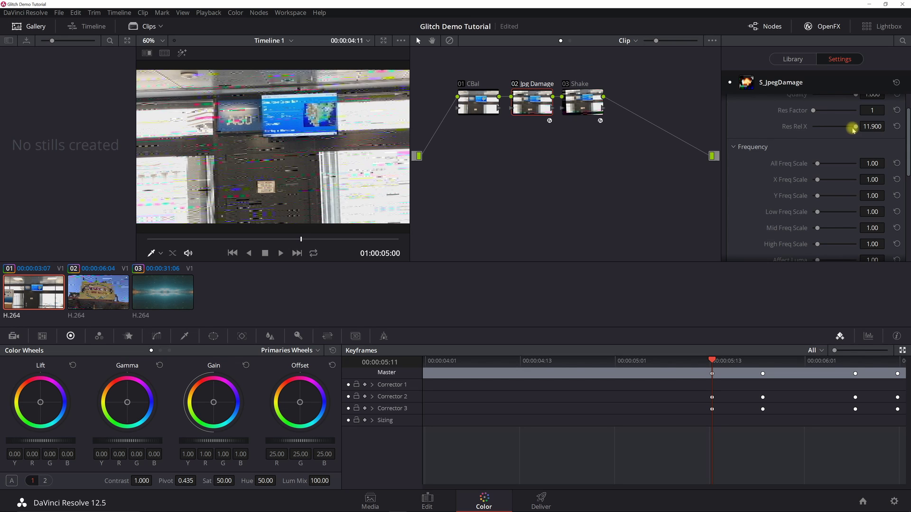
pyautogui.moveTo(907, 147); pyautogui.dragTo(904, 237)
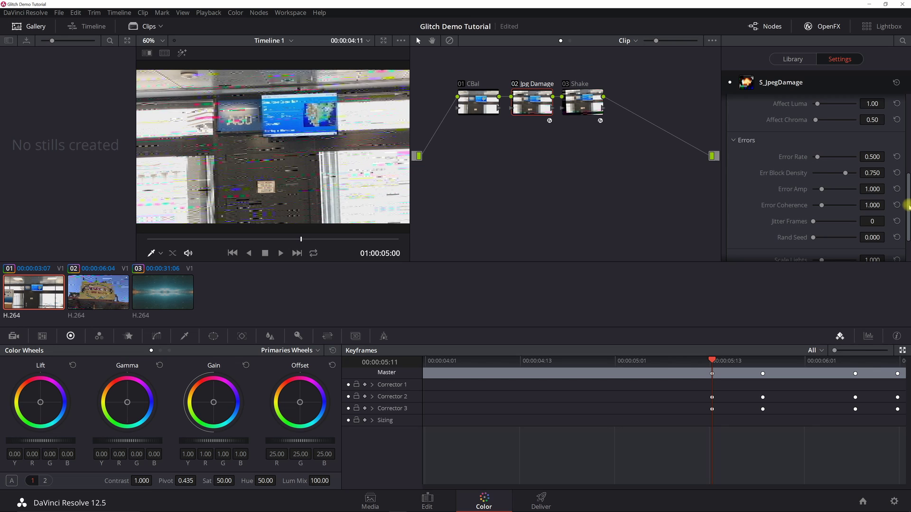
pyautogui.scroll(-2, 908, 208)
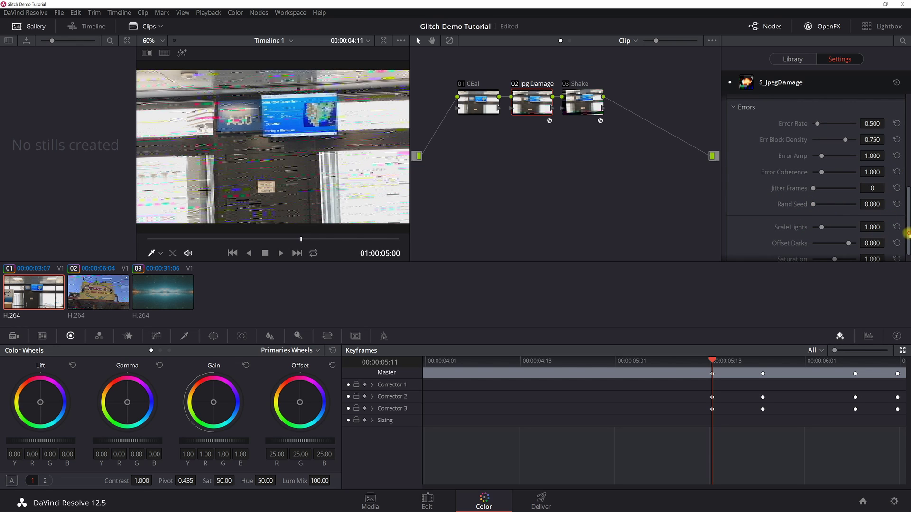
pyautogui.moveTo(907, 233); pyautogui.dragTo(907, 247)
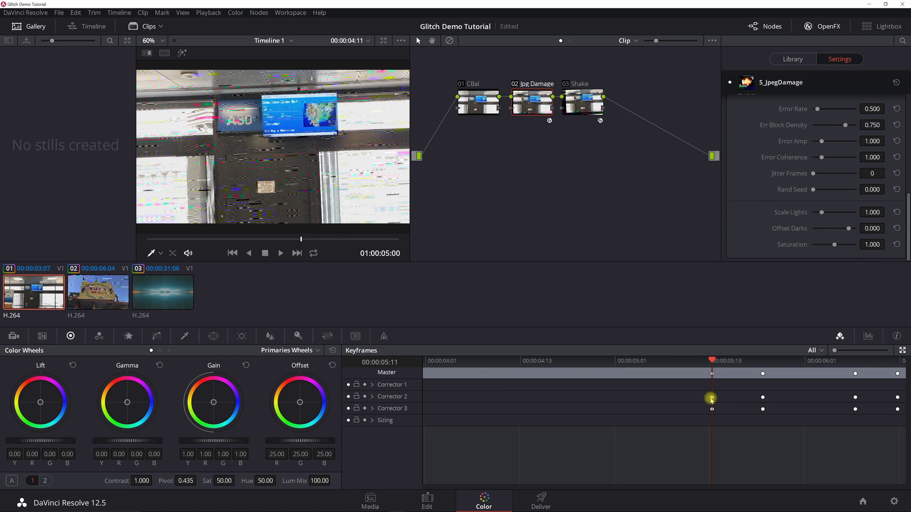
# Bring up options for the keyframe at 00:00:05:17, then select the second clip
pyautogui.click(764, 359)
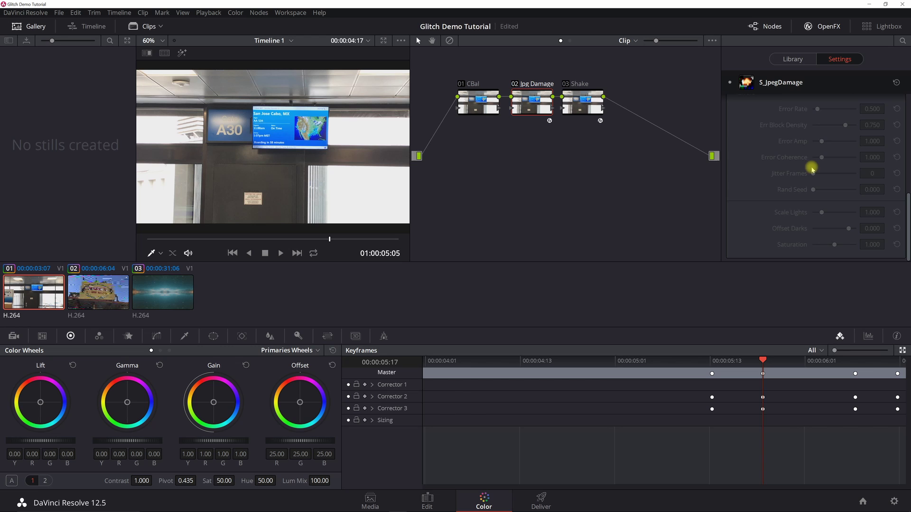
pyautogui.rightClick(763, 398)
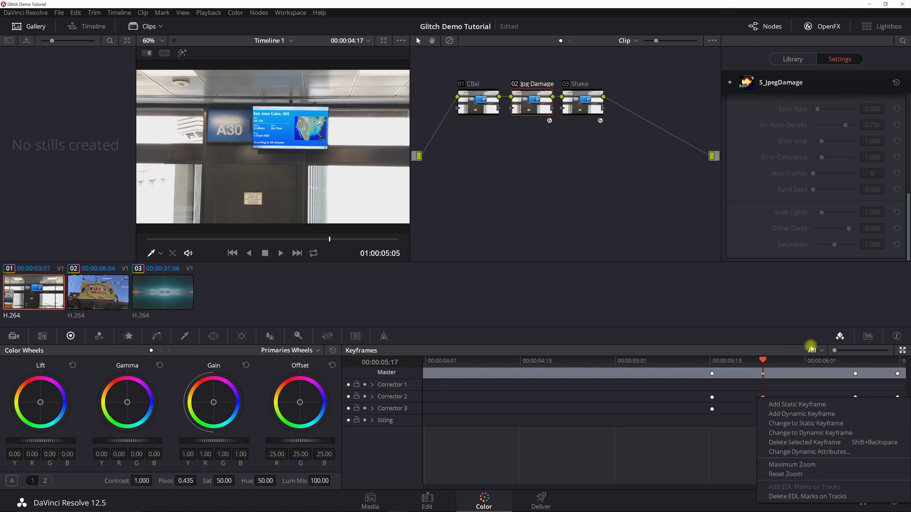
pyautogui.click(854, 362)
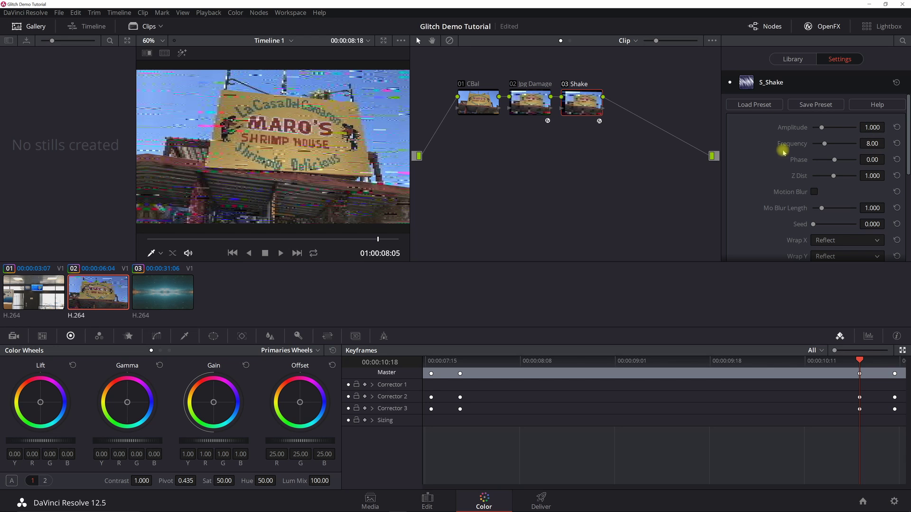
# Expand X Shake in the shrimp house clip's S_Shake and set X Wave Amp to 0.228
pyautogui.scroll(-2, 802, 179)
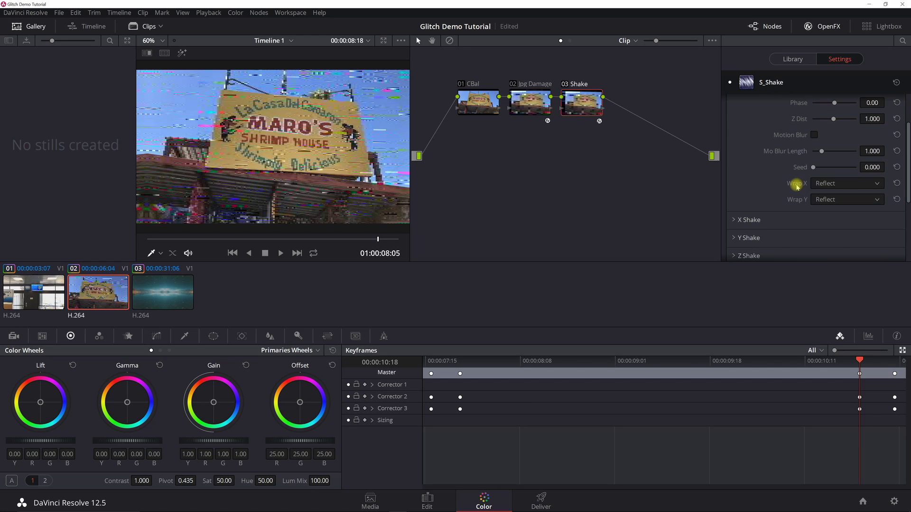
pyautogui.scroll(-2, 797, 185)
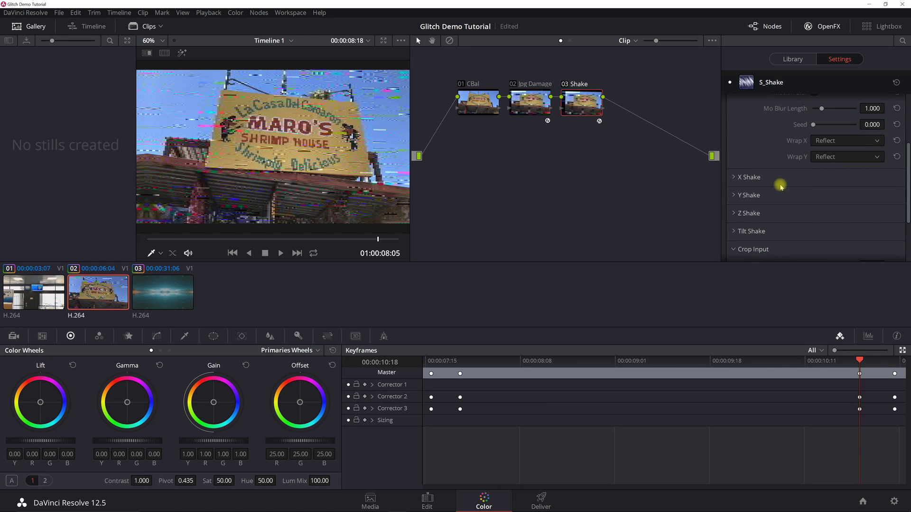
pyautogui.click(734, 180)
pyautogui.scroll(-3, 822, 178)
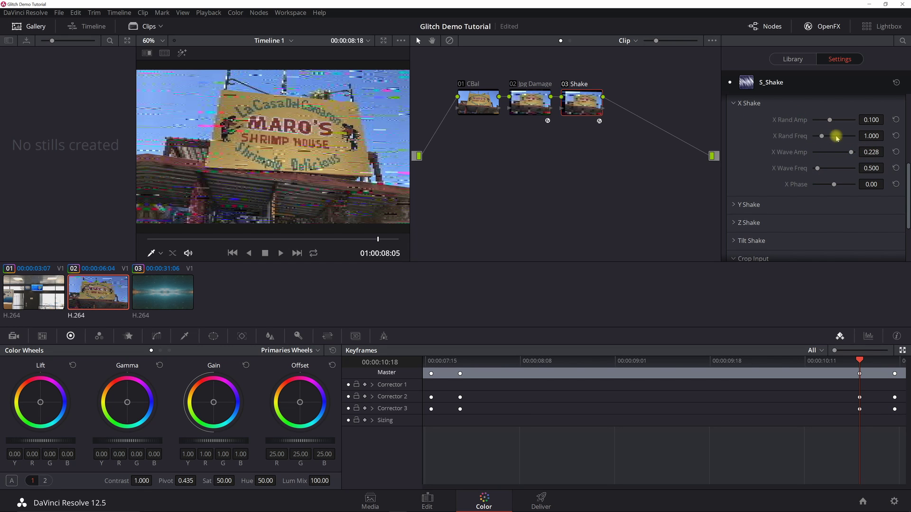
pyautogui.click(895, 152)
pyautogui.moveTo(813, 152); pyautogui.dragTo(861, 150)
pyautogui.doubleClick(854, 153)
pyautogui.click(854, 152)
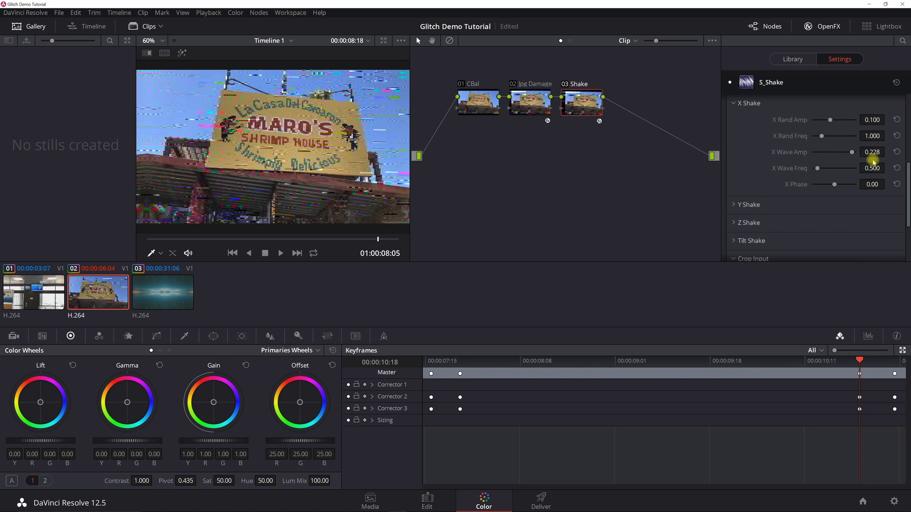
# Step forward a frame to preview the shake, expand Y Shake, and return to the top of the settings
pyautogui.press('Right')
pyautogui.press('Right')
pyautogui.press('Right')
pyautogui.press('Right')
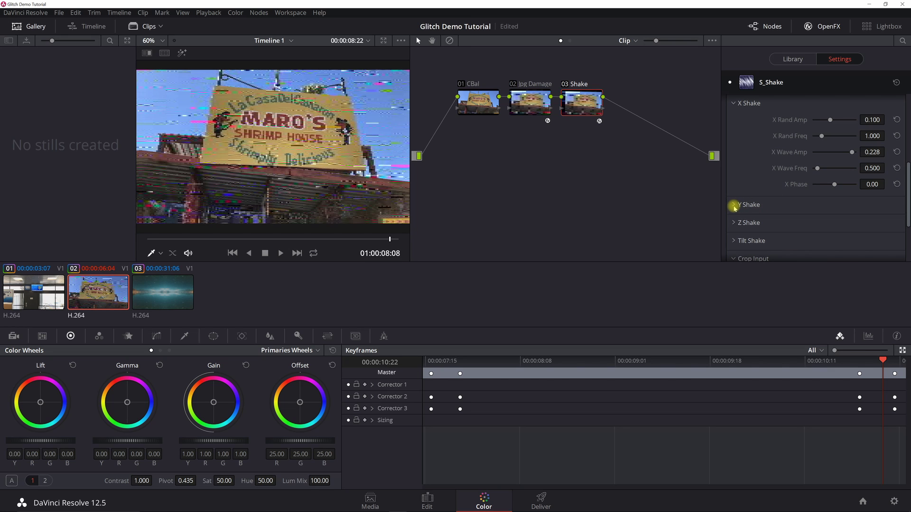
pyautogui.click(733, 205)
pyautogui.scroll(-3, 905, 148)
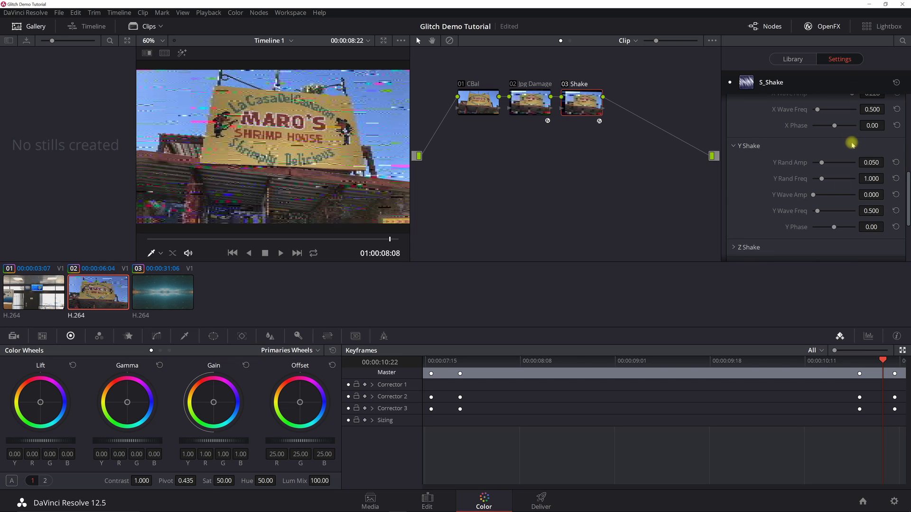
pyautogui.scroll(1, 888, 144)
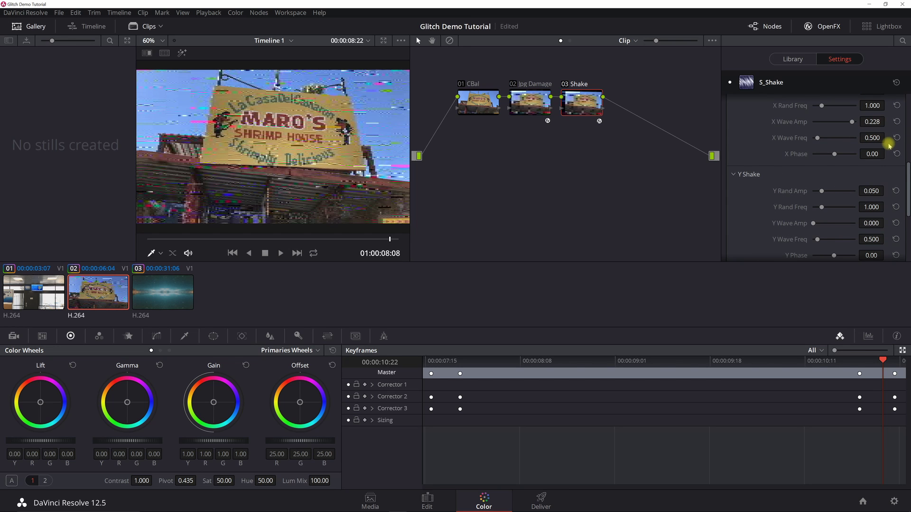
pyautogui.scroll(-3, 888, 142)
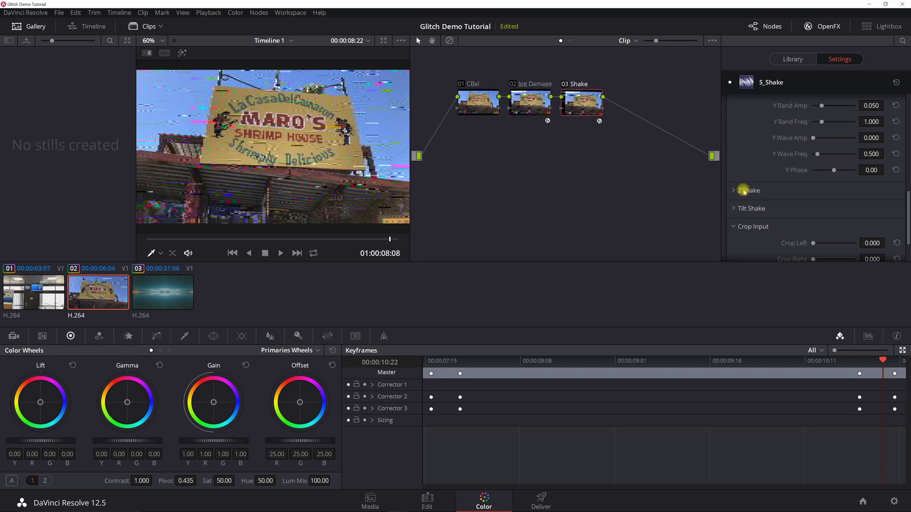
pyautogui.scroll(2, 816, 151)
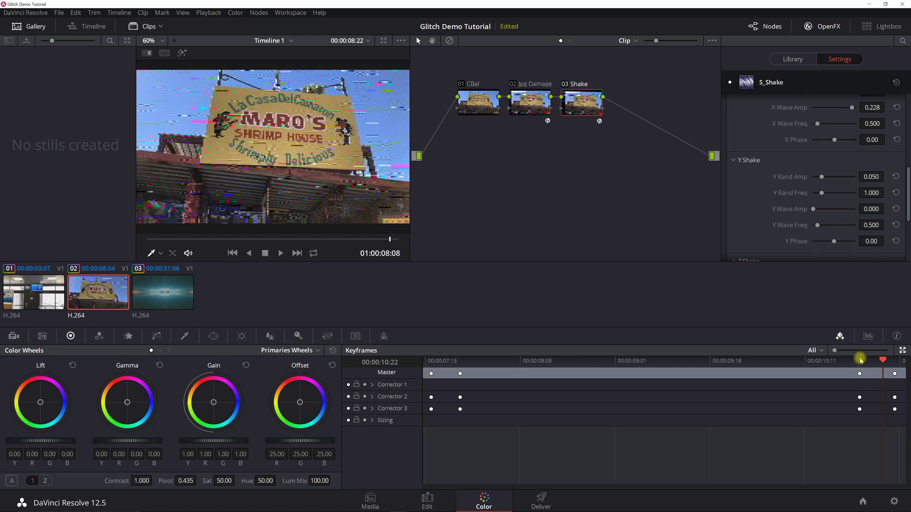
pyautogui.scroll(2, 823, 172)
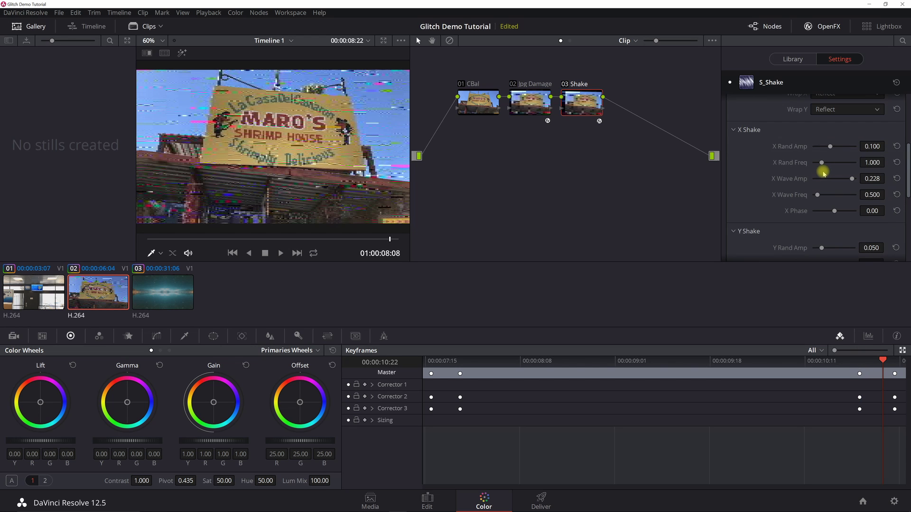
pyautogui.scroll(4, 823, 174)
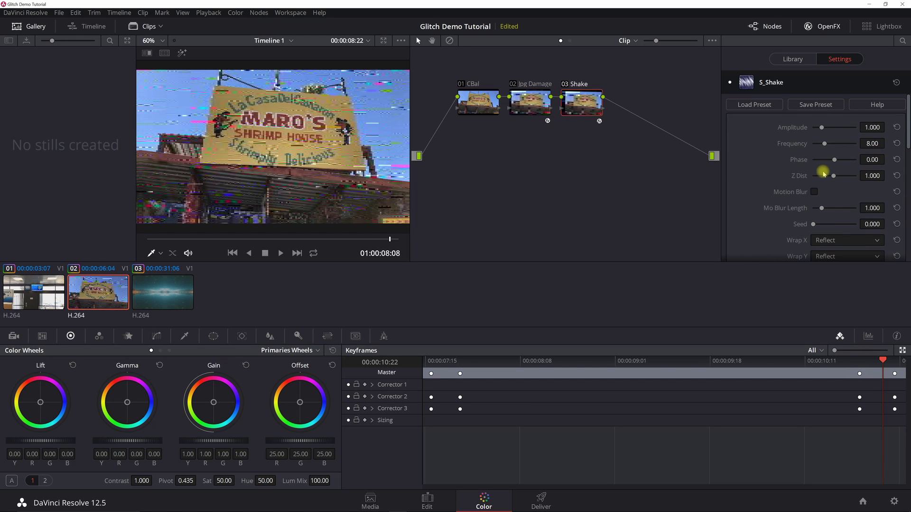